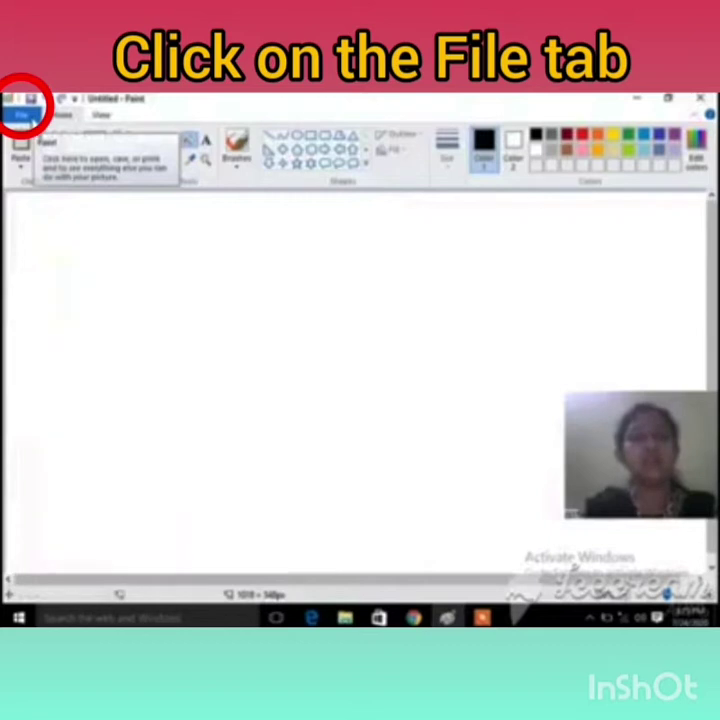
- Open the computer picture named bb from the Pictures folder
click(22, 113)
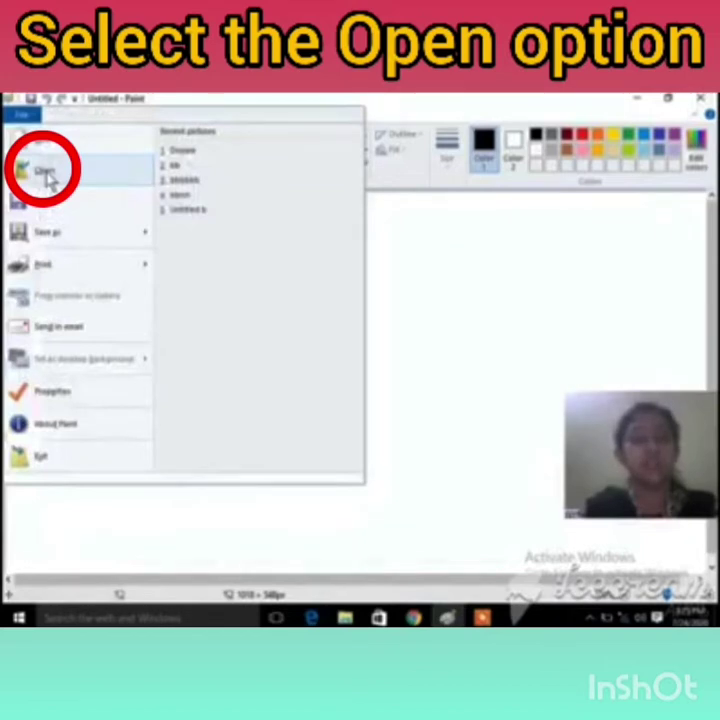
click(47, 176)
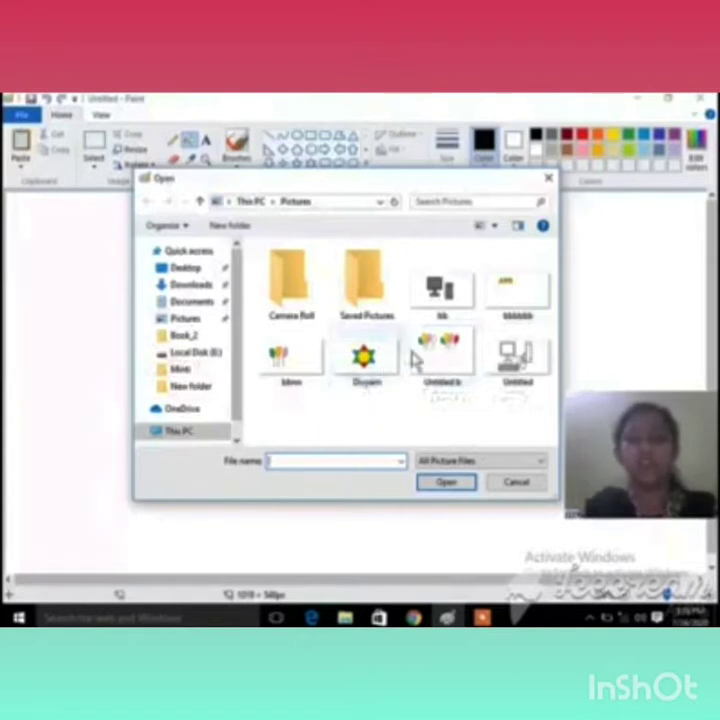
click(438, 314)
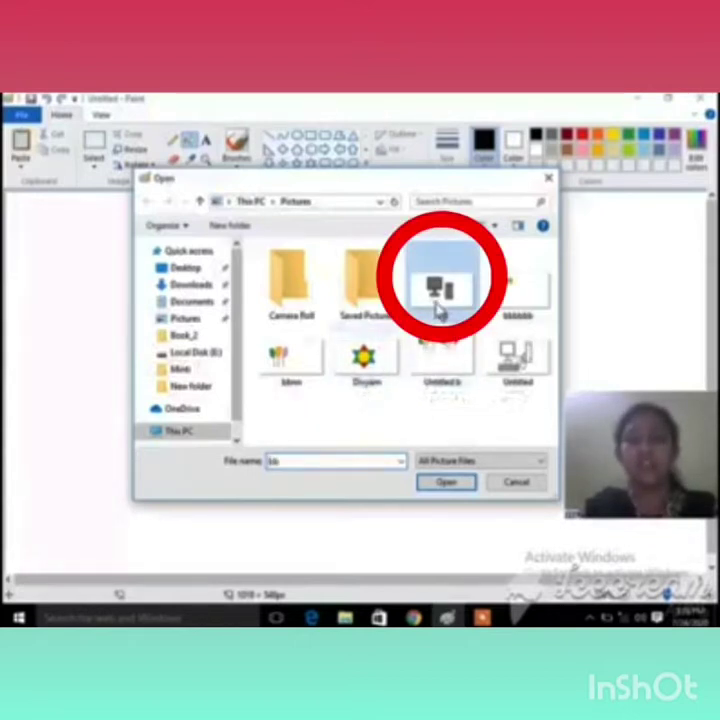
click(446, 486)
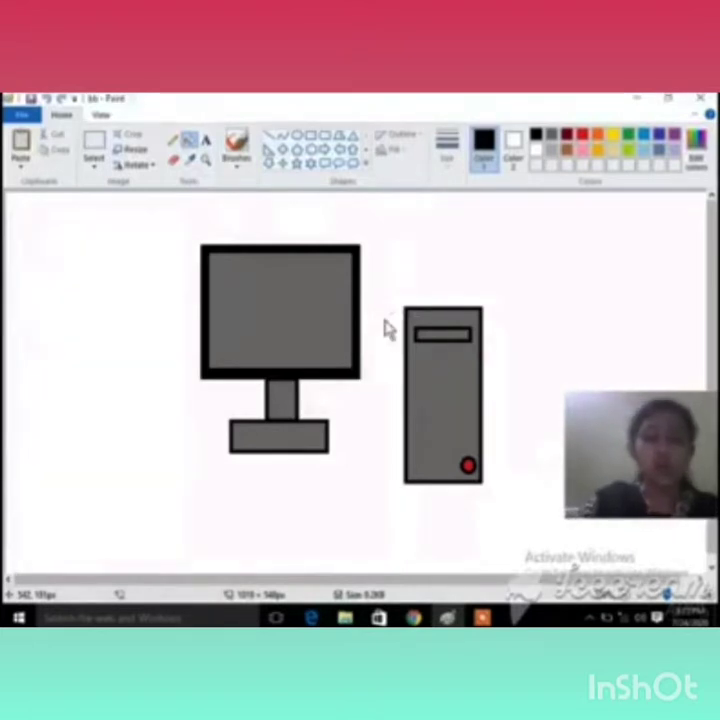
- Open the picture of the three balloons from the Pictures folder
key(ctrl+o)
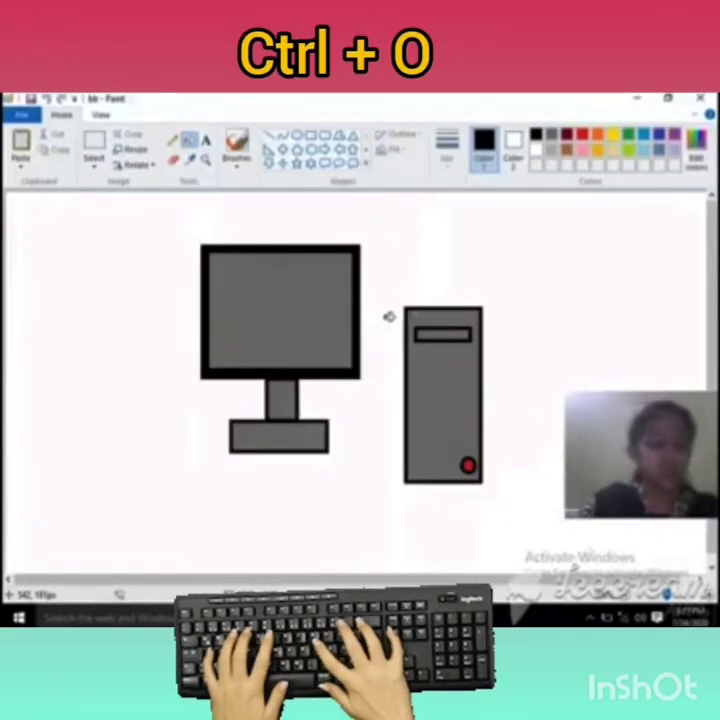
key(ctrl+o)
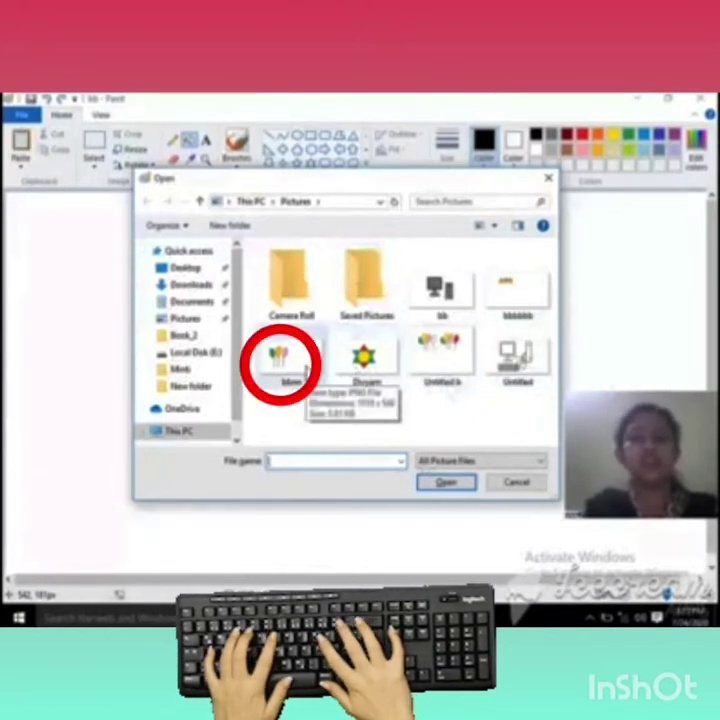
click(306, 370)
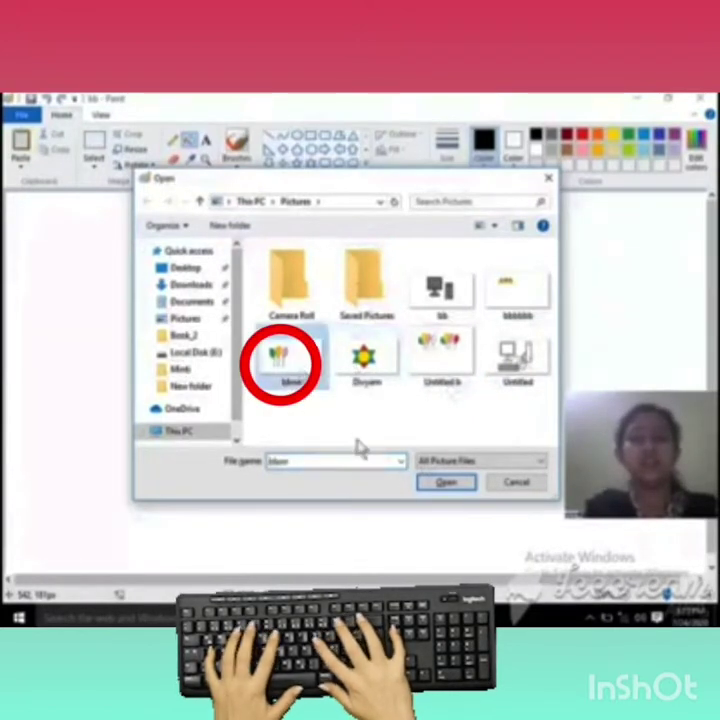
click(438, 484)
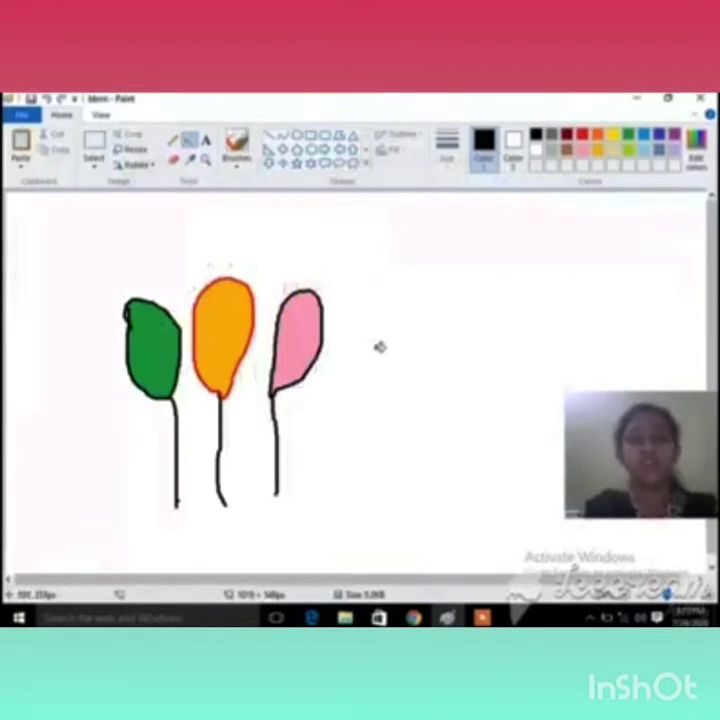
- Exit the program while the balloon picture is open
click(24, 117)
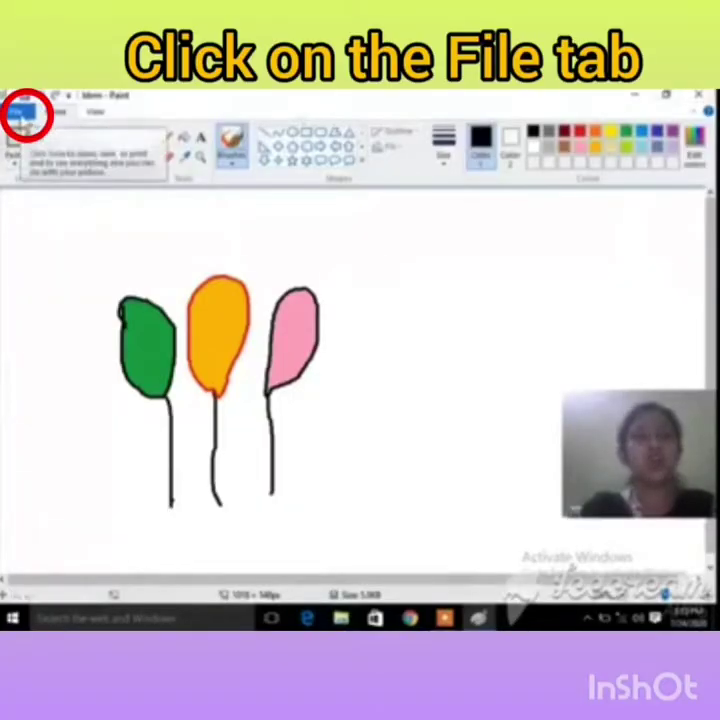
click(20, 114)
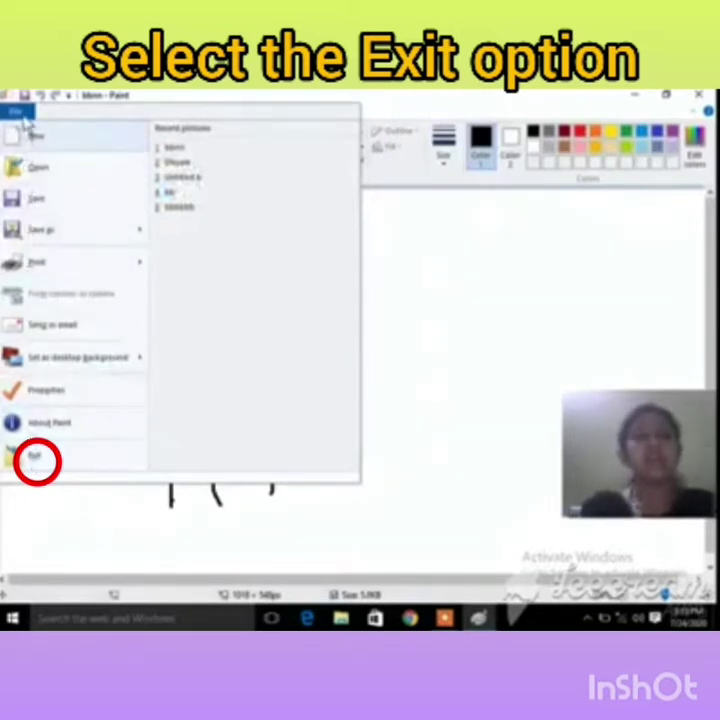
click(35, 458)
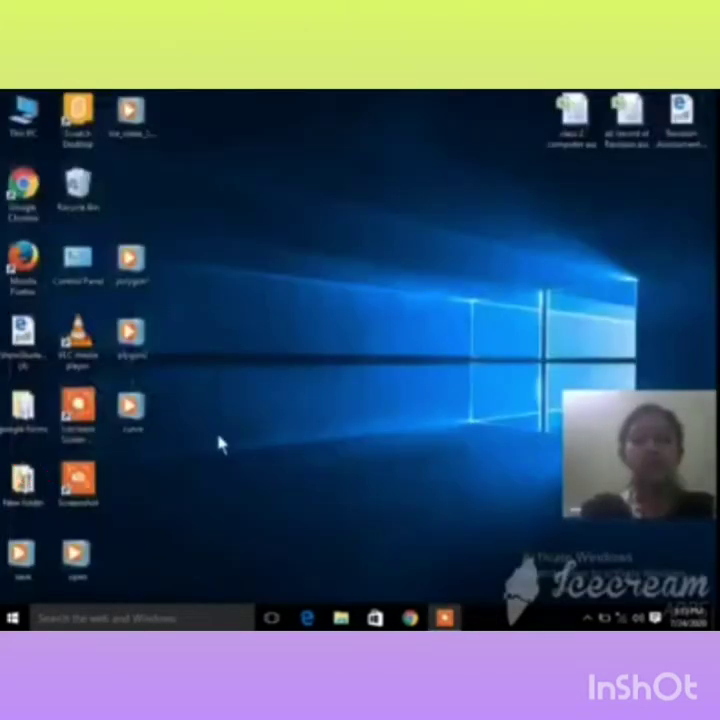
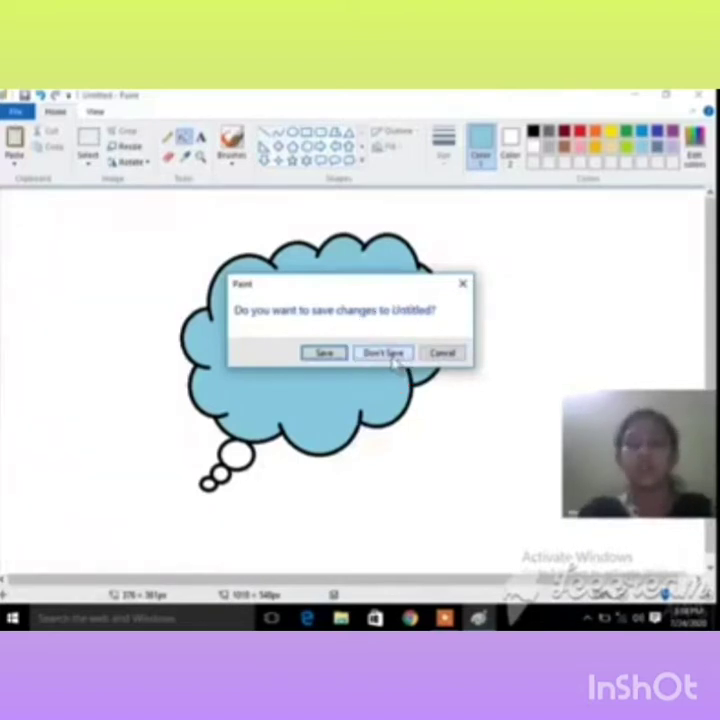
click(335, 357)
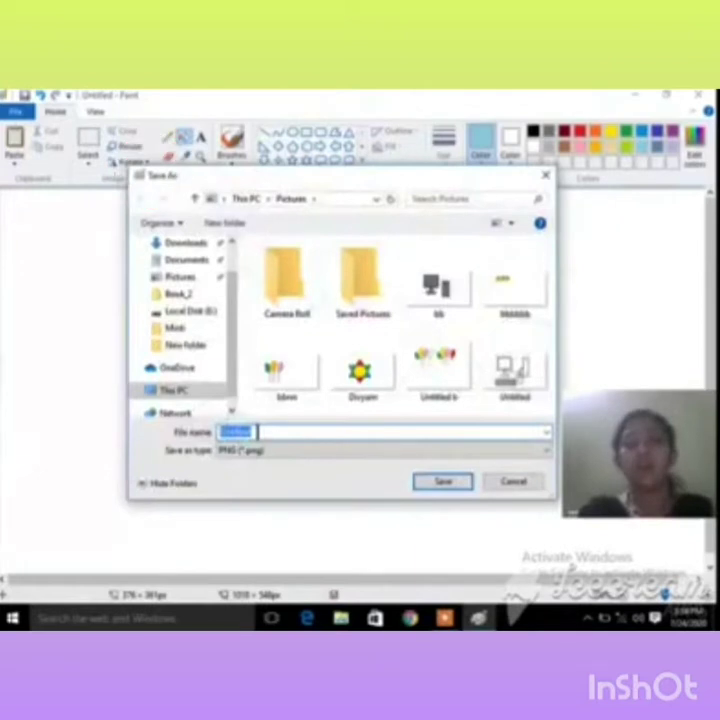
text(Unti)
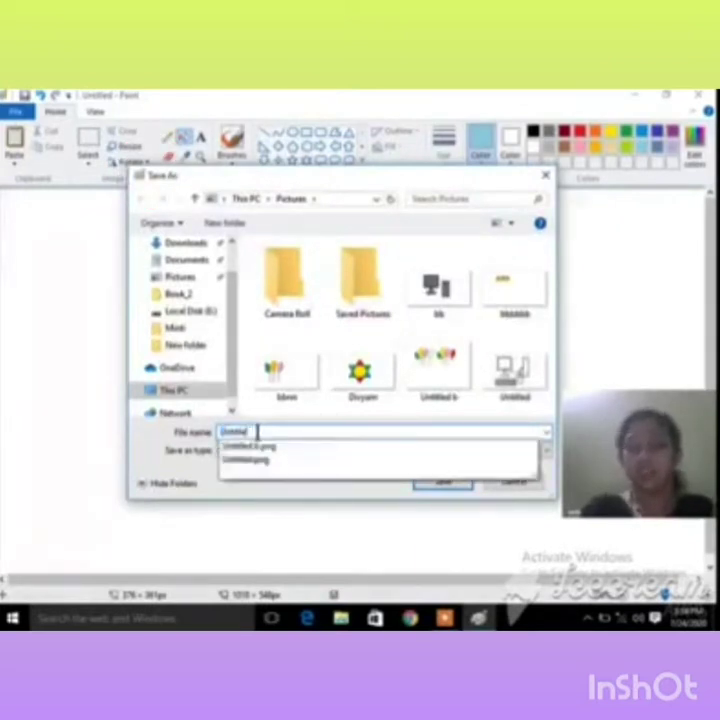
key(ctrl+z)
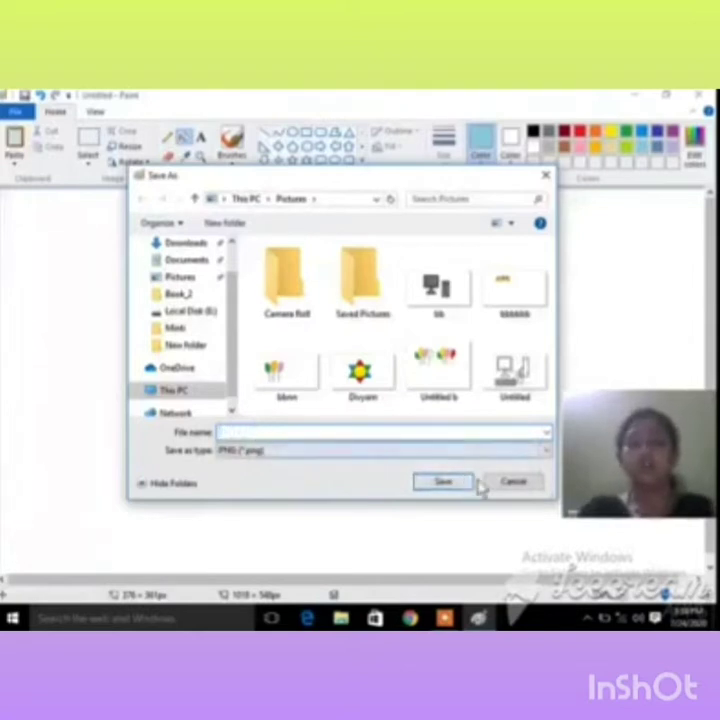
click(508, 480)
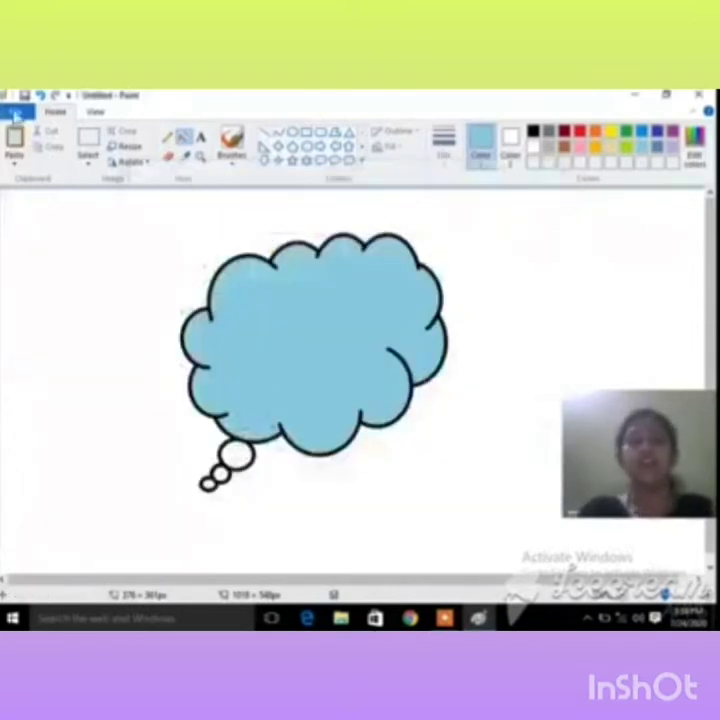
- Exit the program without saving the blue cloud drawing
click(15, 111)
click(35, 458)
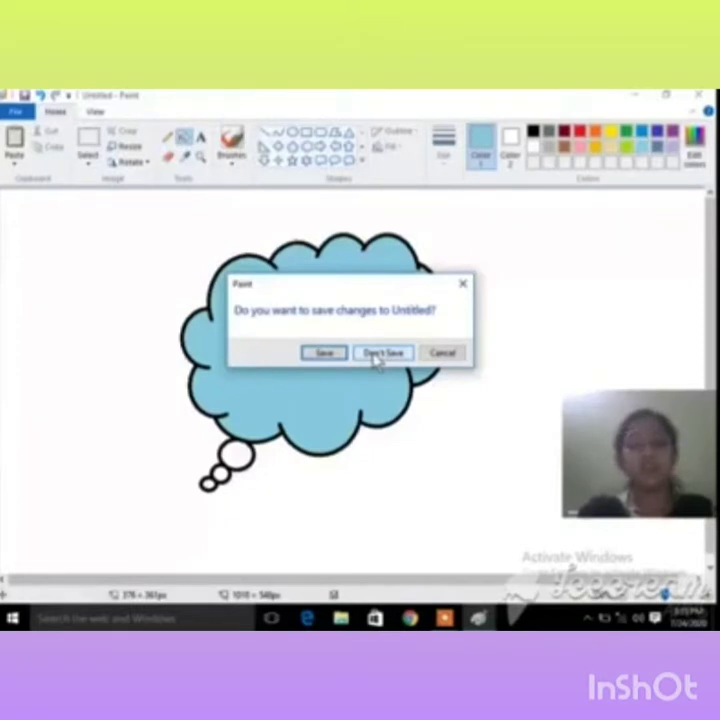
click(377, 358)
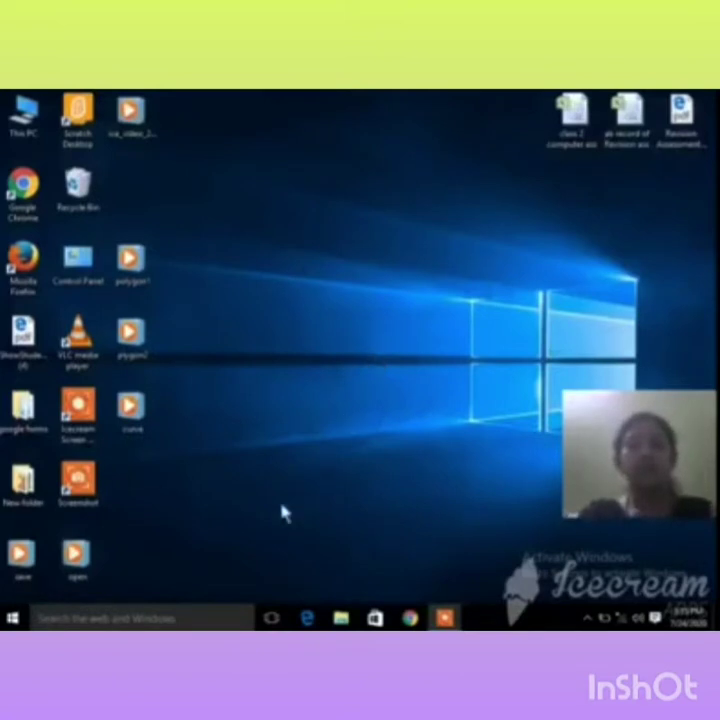
- Launch Paint by searching Windows for "paint", and close its blank untitled window
click(145, 617)
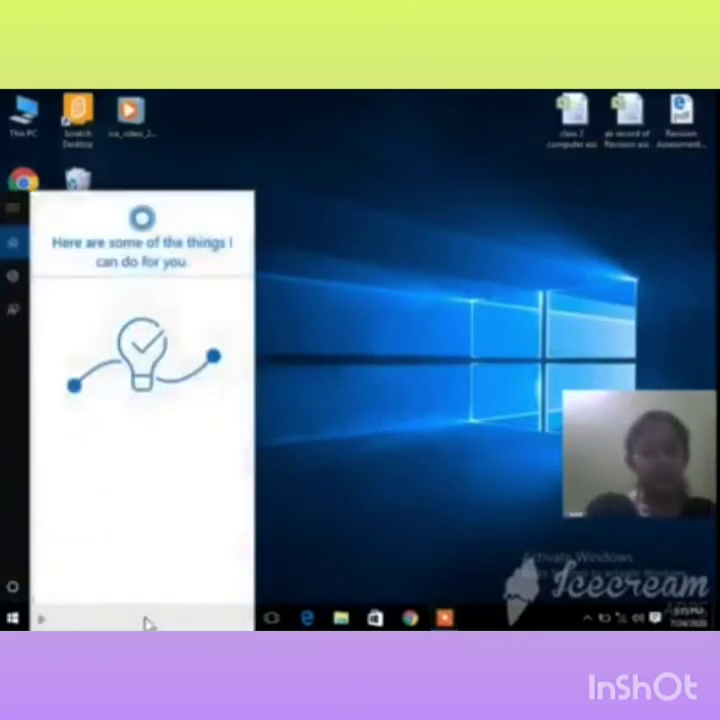
text(paint)
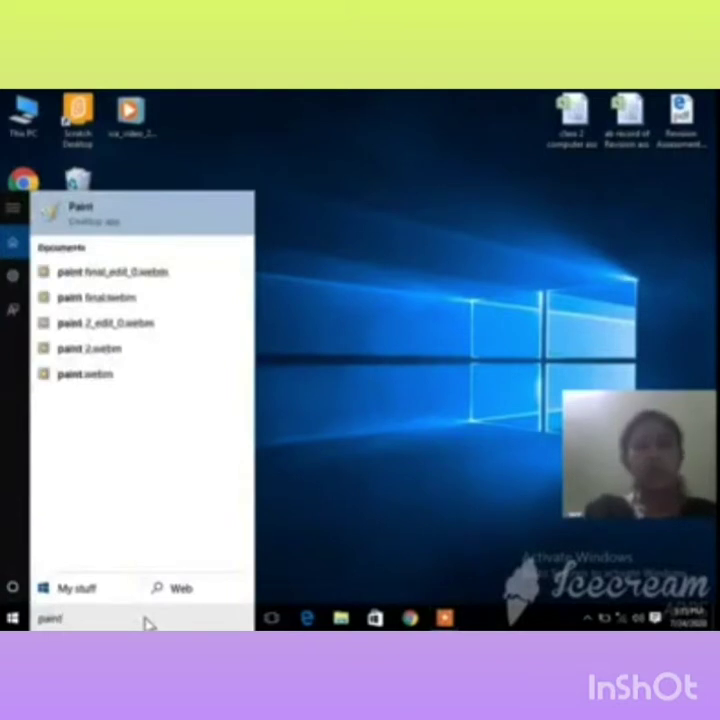
key(Return)
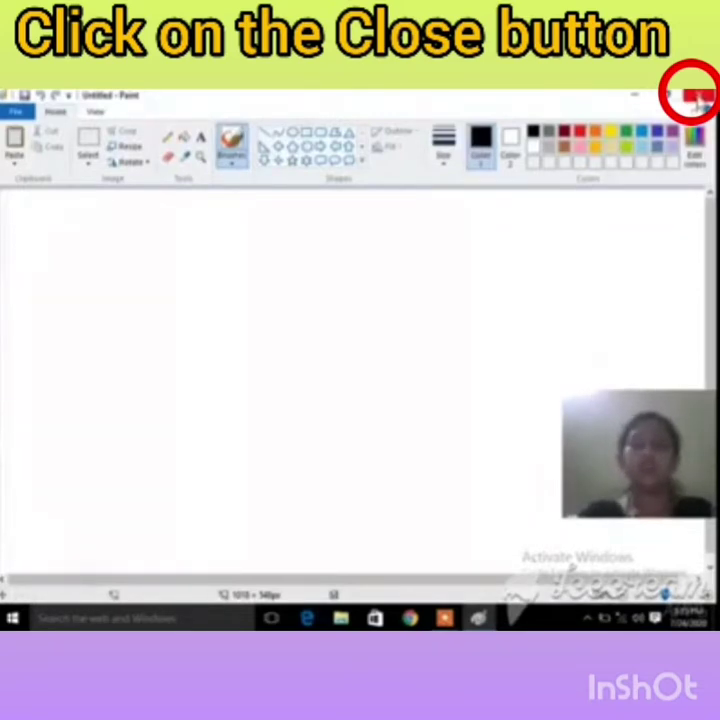
click(697, 97)
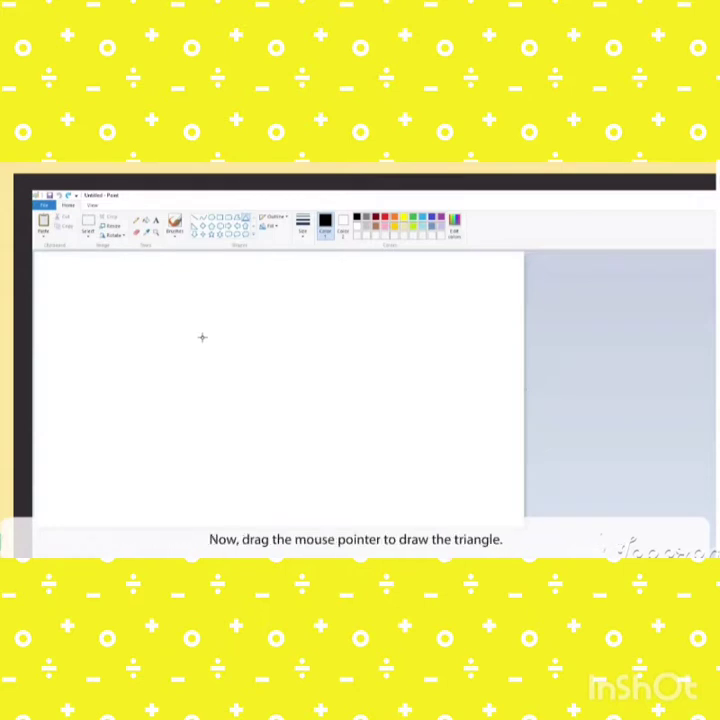
- Draw a wide black triangle as the house roof and a rectangle directly beneath it as the walls
drag(202, 337, 368, 380)
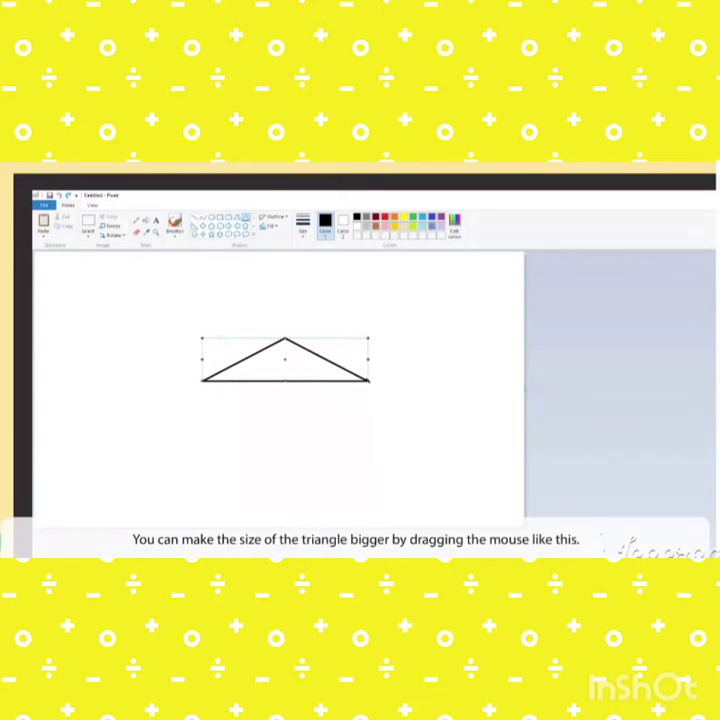
drag(368, 380, 395, 380)
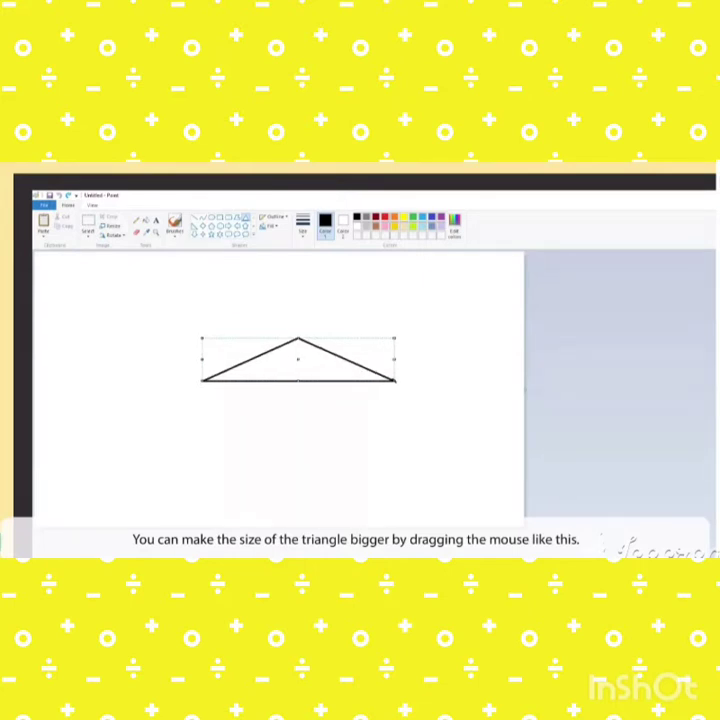
click(220, 219)
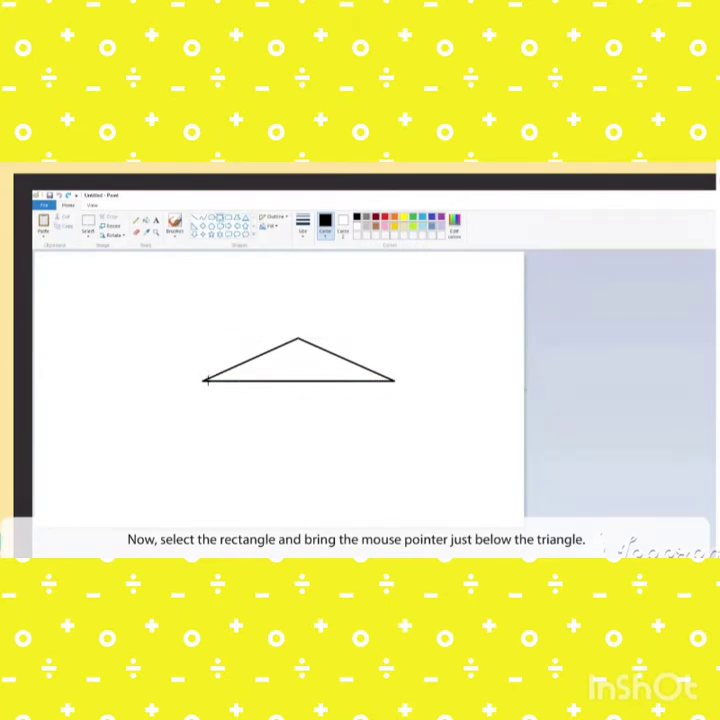
drag(205, 380, 389, 497)
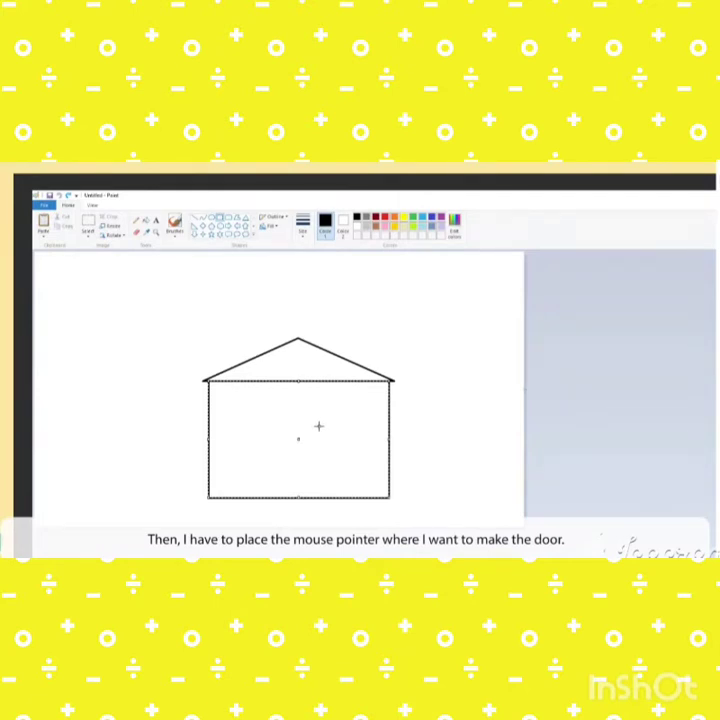
- Draw a tall rectangular door at the base of the house's right half and a small square window in its left half
drag(318, 426, 357, 497)
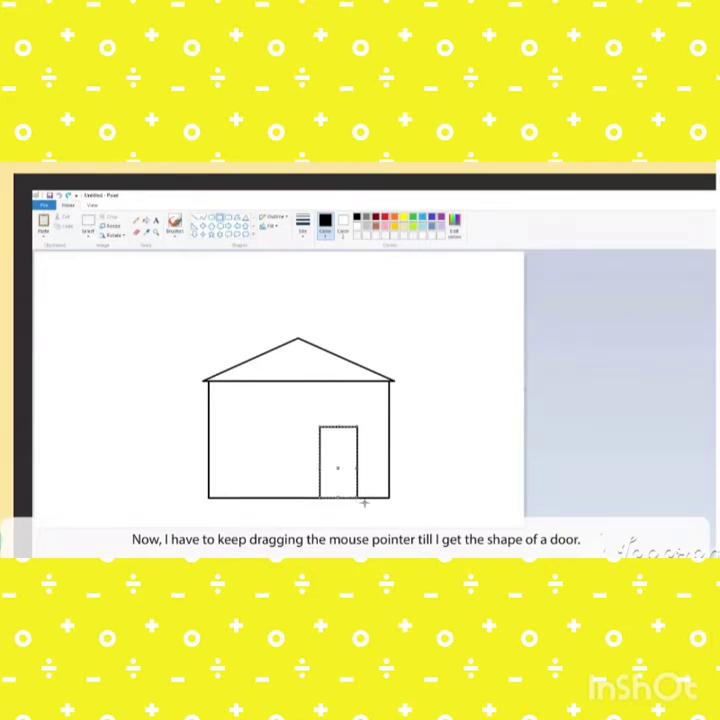
drag(364, 503, 363, 503)
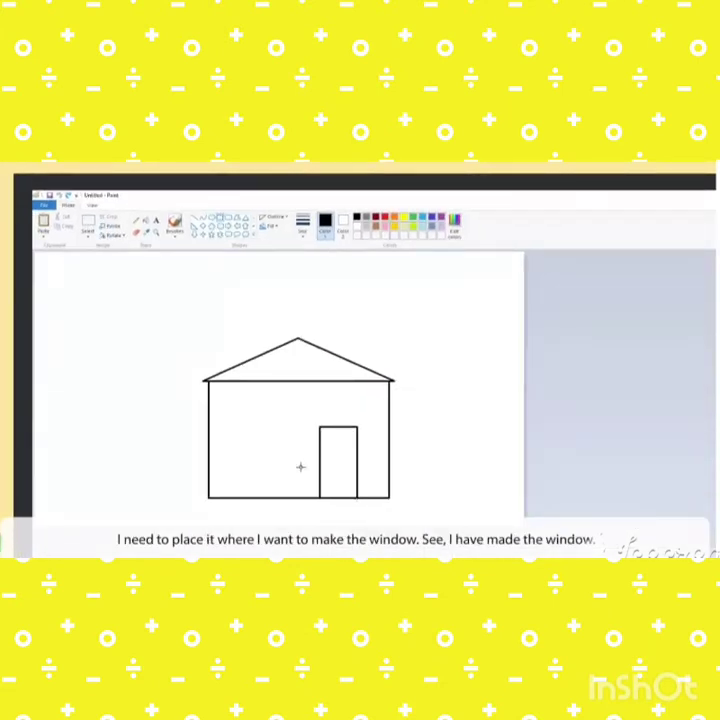
drag(247, 436, 277, 466)
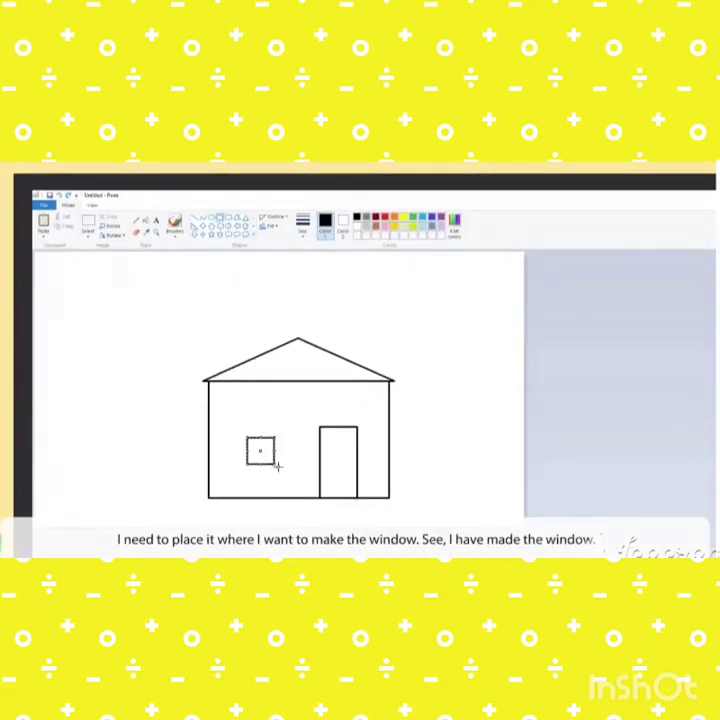
click(284, 471)
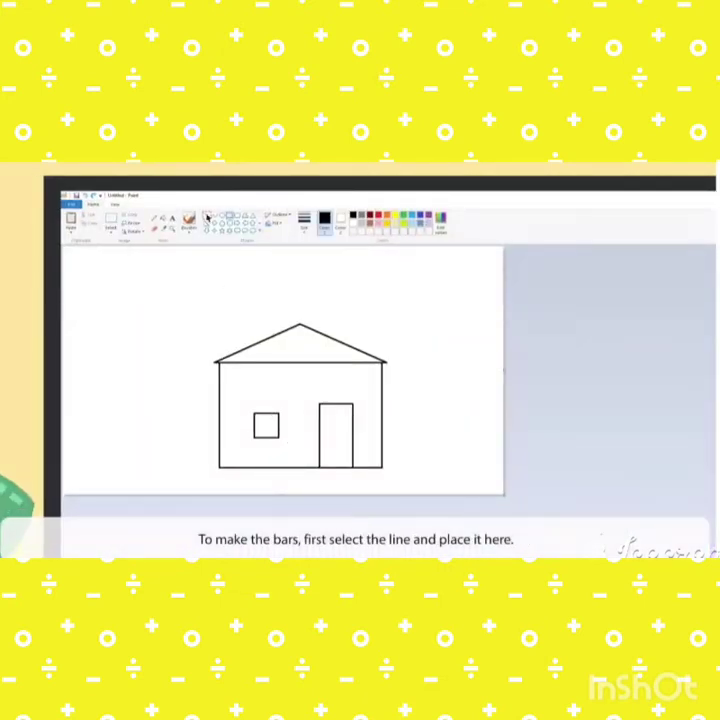
- Add bars to the window with one horizontal and one vertical straight line crossing at its centre
click(207, 217)
drag(255, 425, 276, 426)
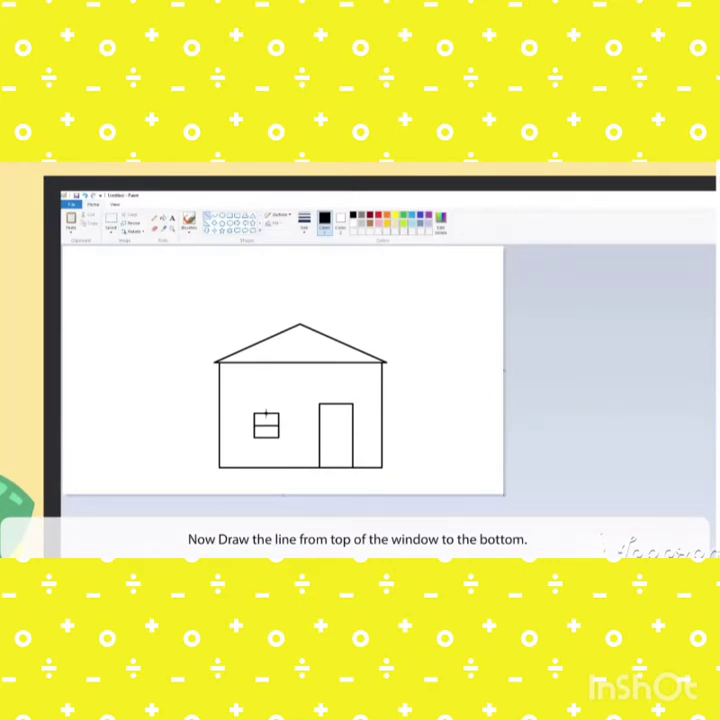
drag(266, 413, 268, 440)
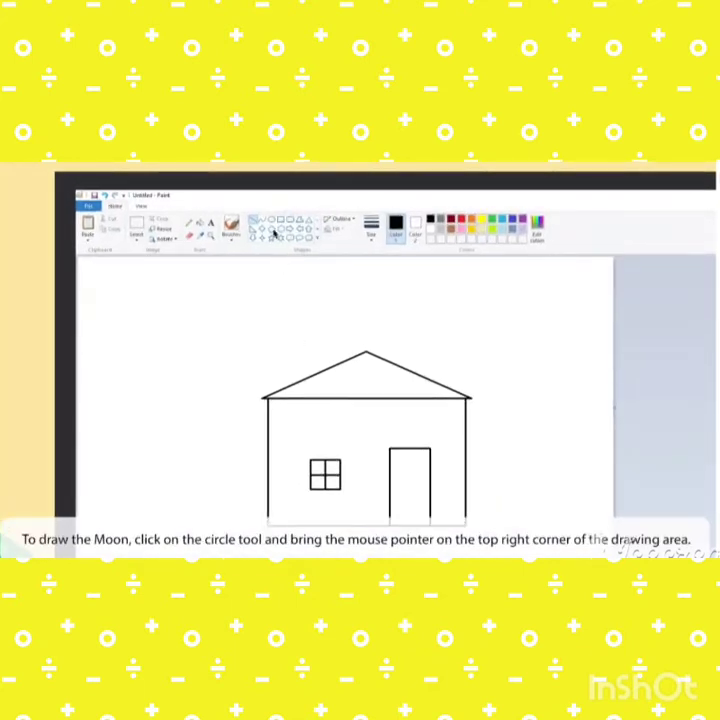
- Draw a small circle as the moon in the upper-right corner of the canvas
click(272, 226)
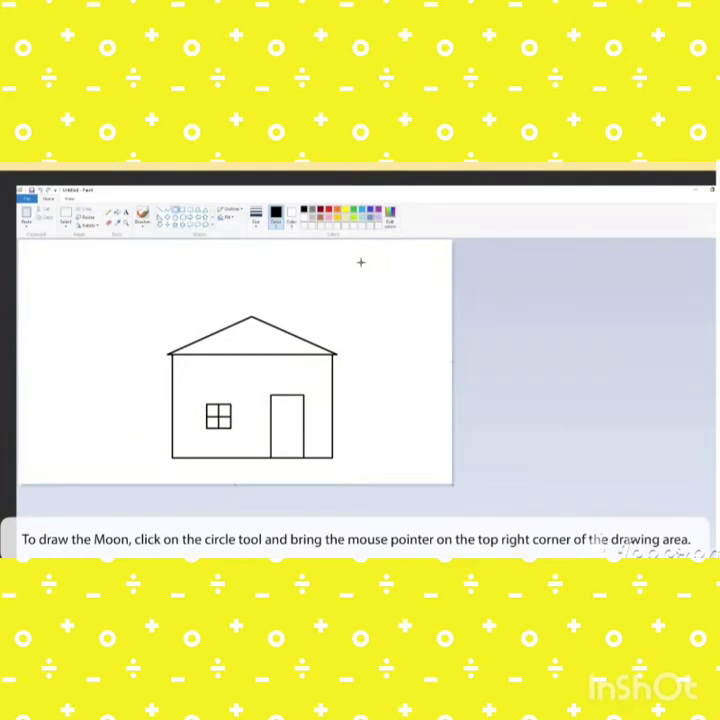
drag(361, 262, 391, 292)
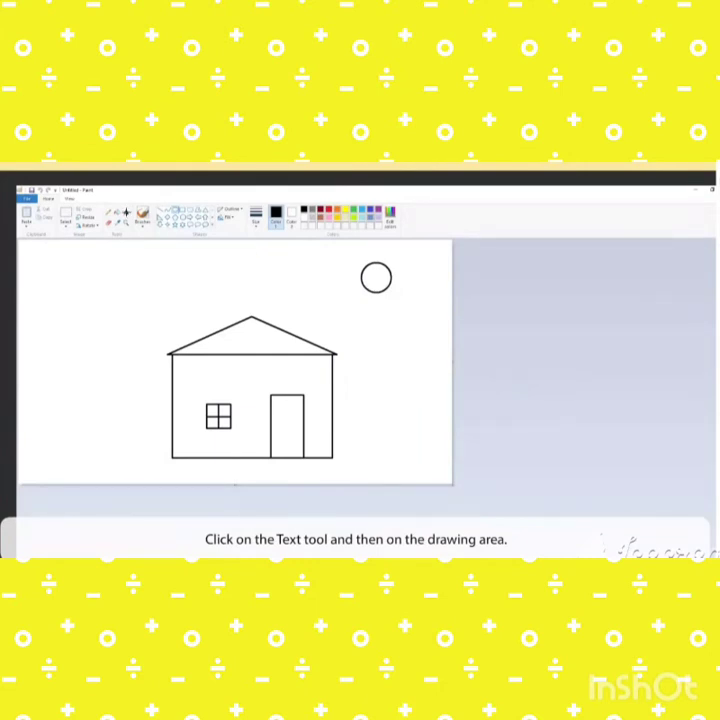
- Add the text "My Sweet Home" in the upper-left area of the canvas and finish the text box
drag(63, 270, 197, 292)
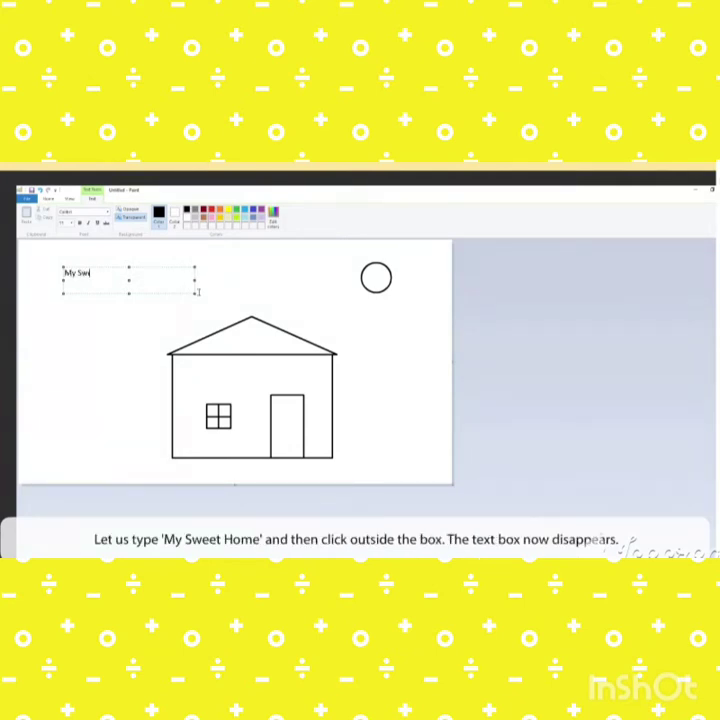
text(eet Home)
click(198, 292)
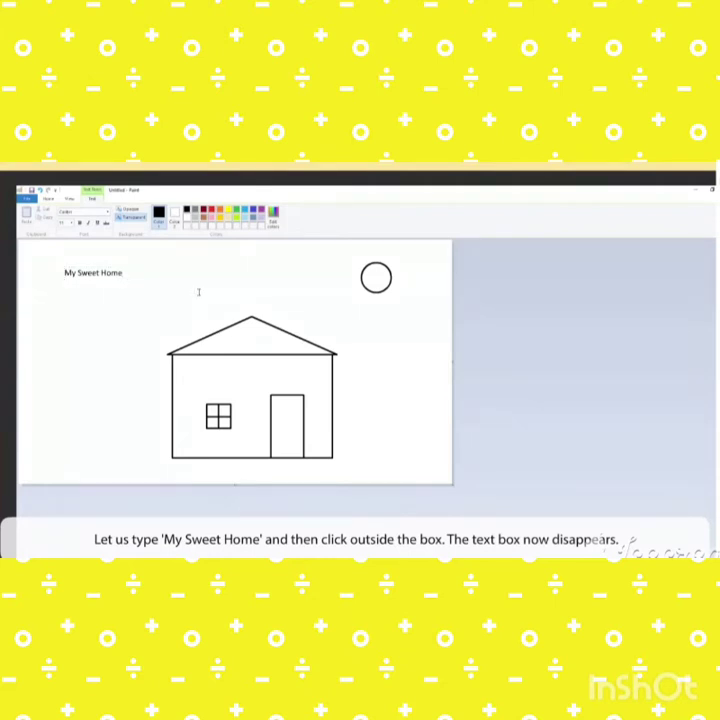